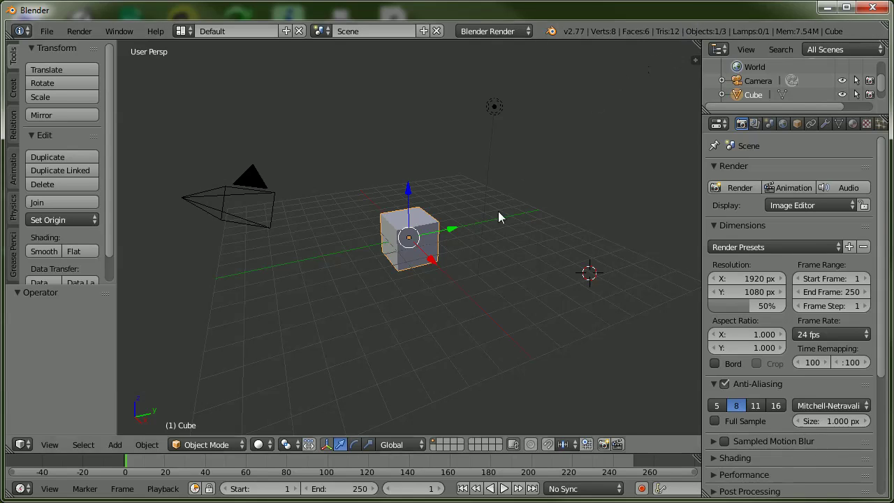
Add a Multiresolution modifier to the cube and subdivide it once.
click(826, 123)
click(763, 175)
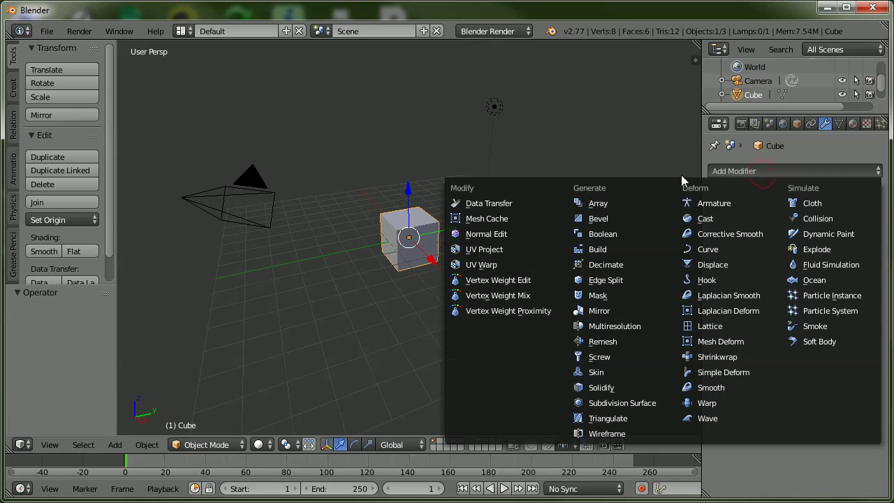
click(602, 332)
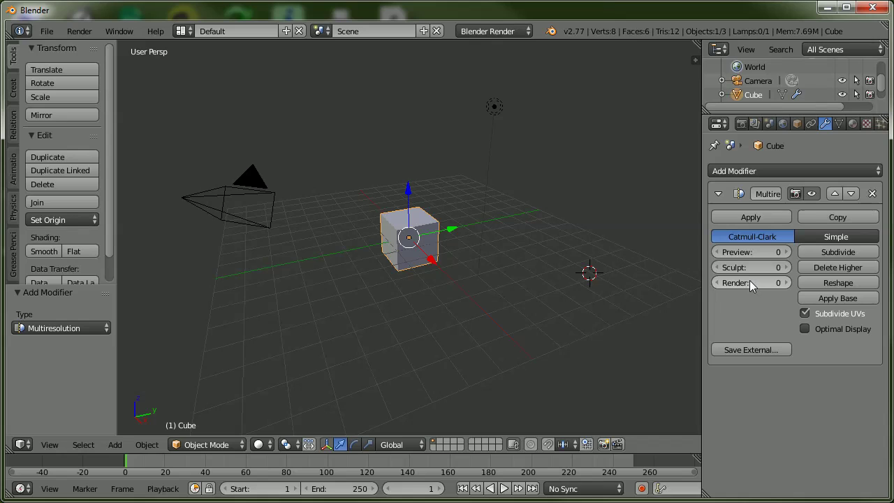
click(838, 252)
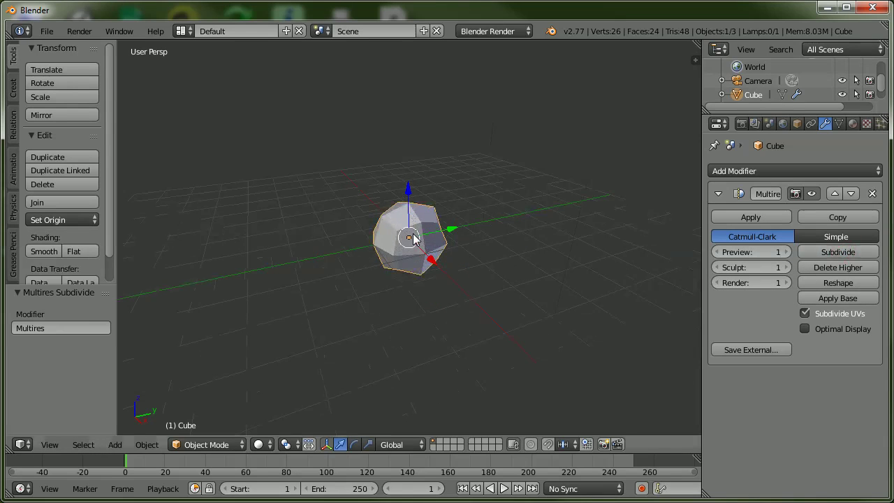
Lower the modifier's Preview and Sculpt levels to 0 in turn, restoring each to 1.
click(717, 252)
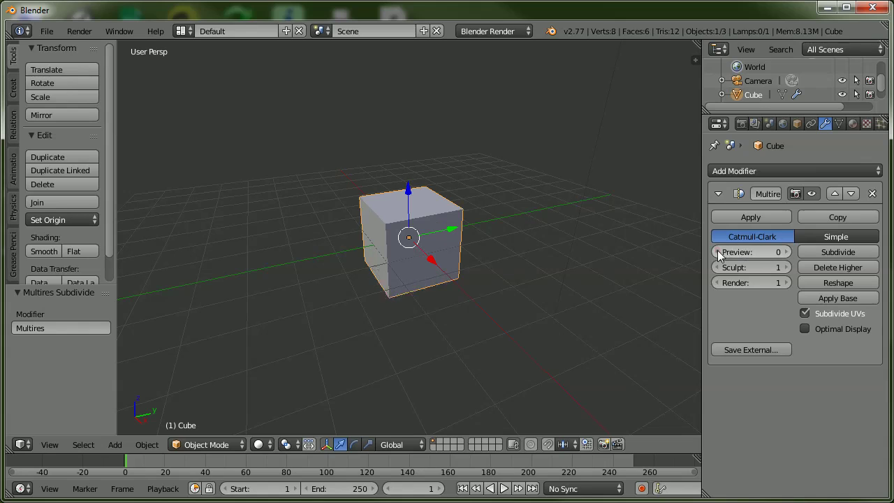
click(787, 252)
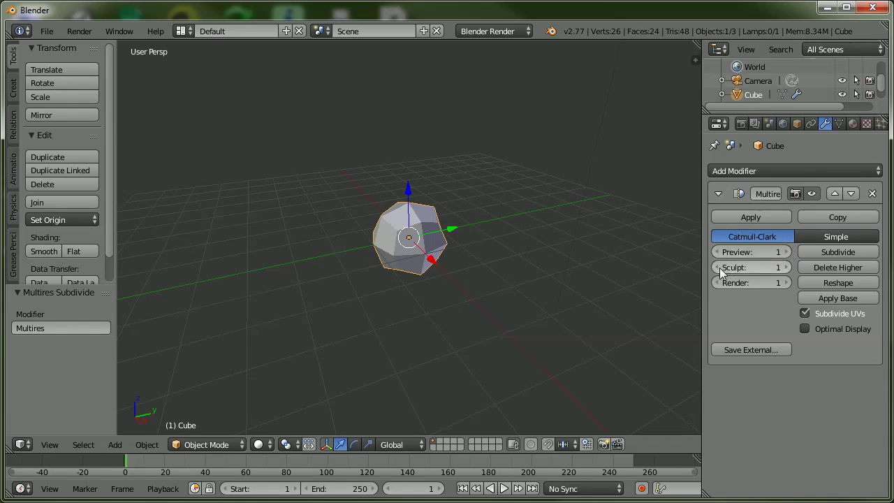
click(716, 268)
click(787, 268)
Switch the cube to Sculpt Mode and toggle the modifier's Sculpt level to 0 and back to 1.
click(199, 445)
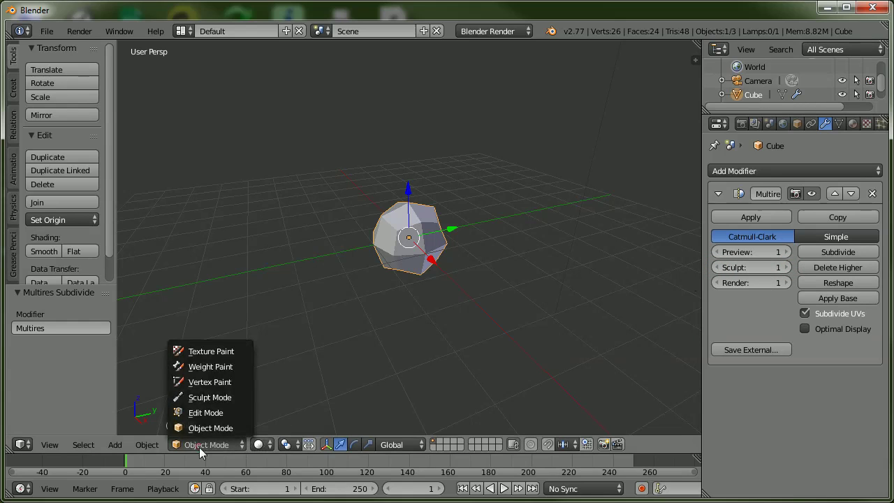
click(213, 398)
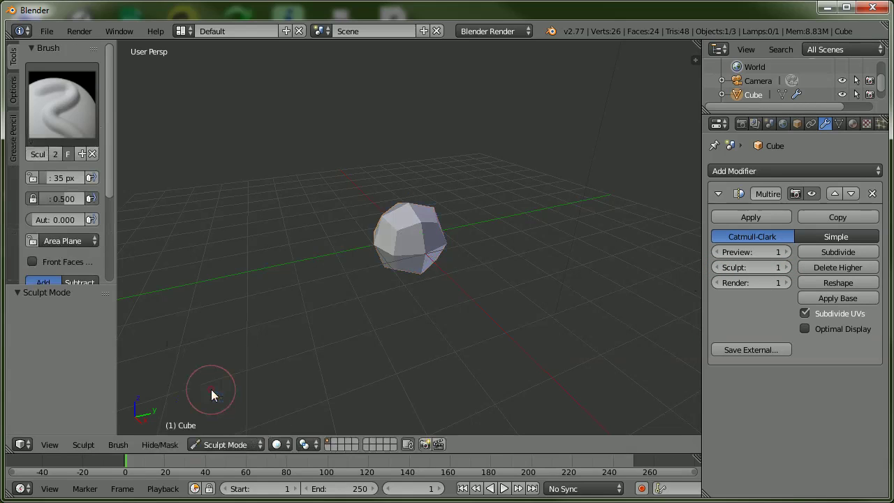
click(717, 269)
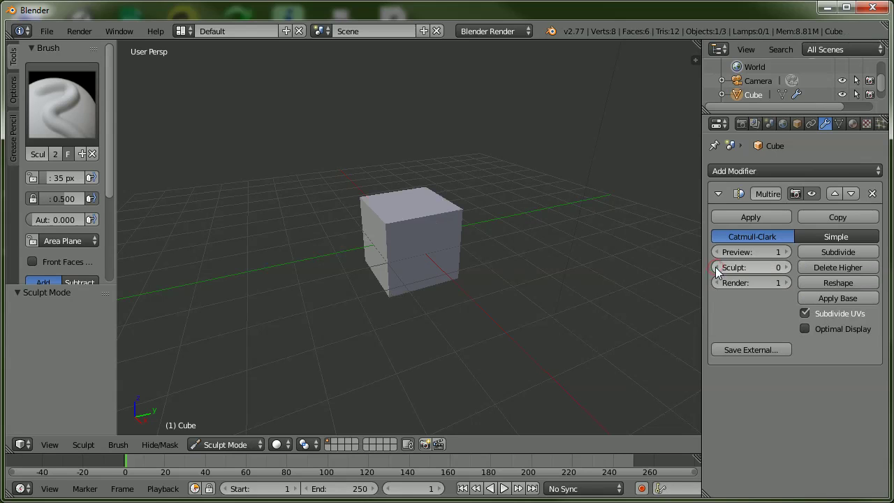
click(787, 269)
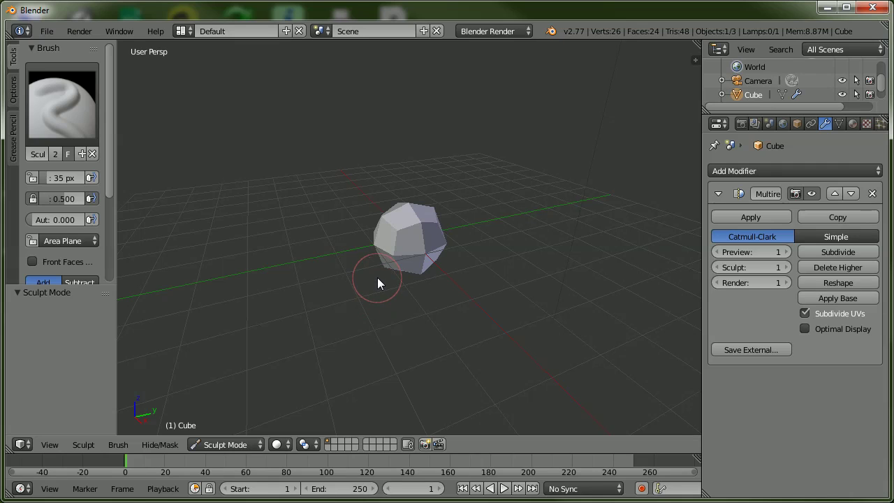
Render the scene with the modifier's Render level at 1 and at 0 for comparison, and restore the level to 1.
key(F12)
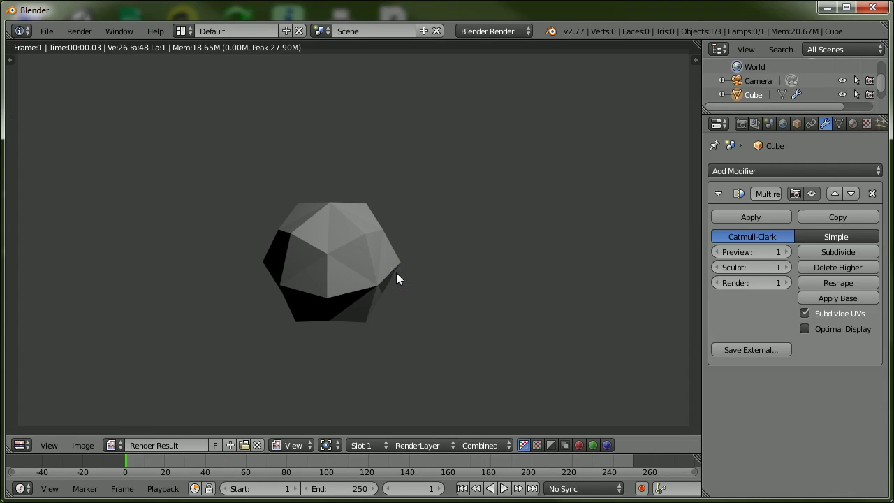
key(Escape)
click(717, 283)
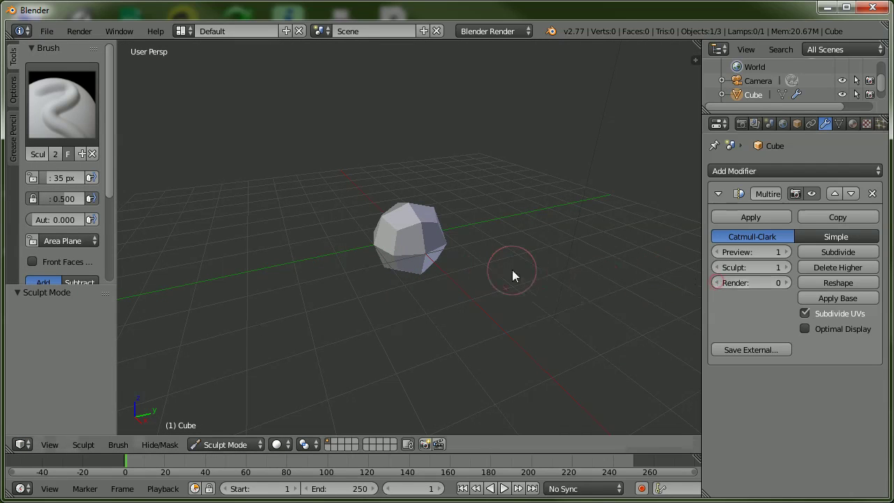
key(F12)
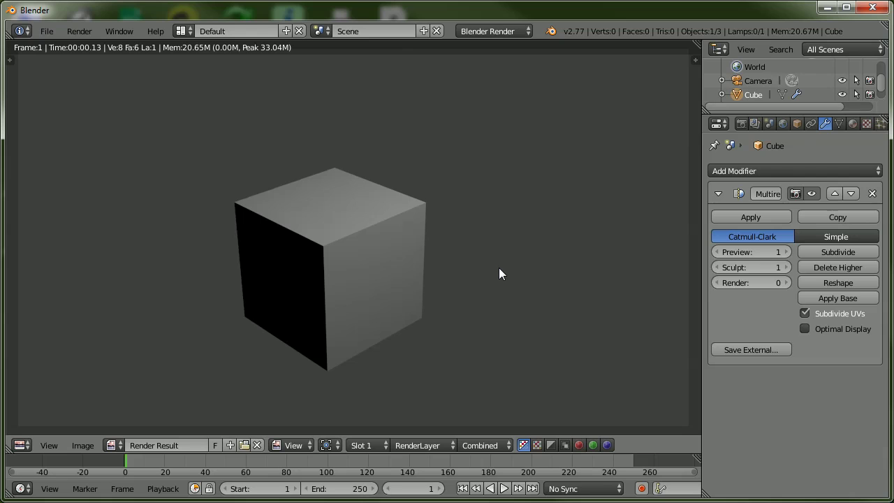
key(Escape)
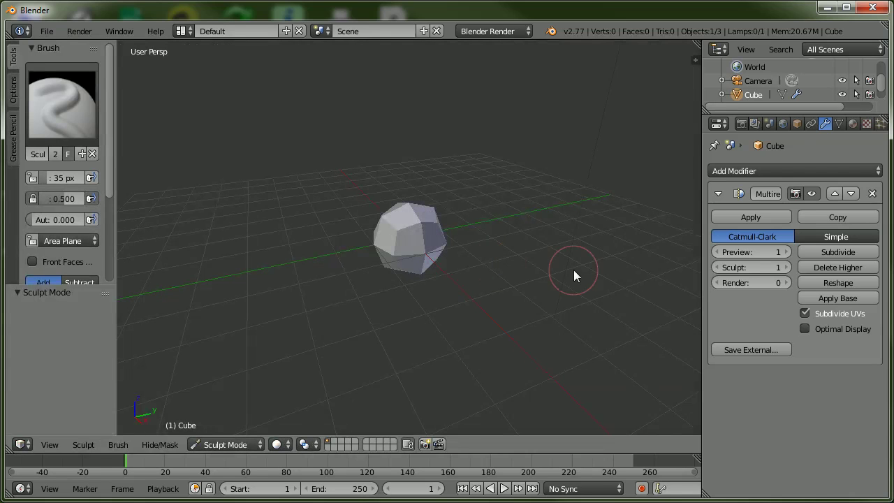
click(787, 283)
Subdivide the mesh three more times with the Multiresolution modifier, up to Sculpt and Render level 4.
click(839, 251)
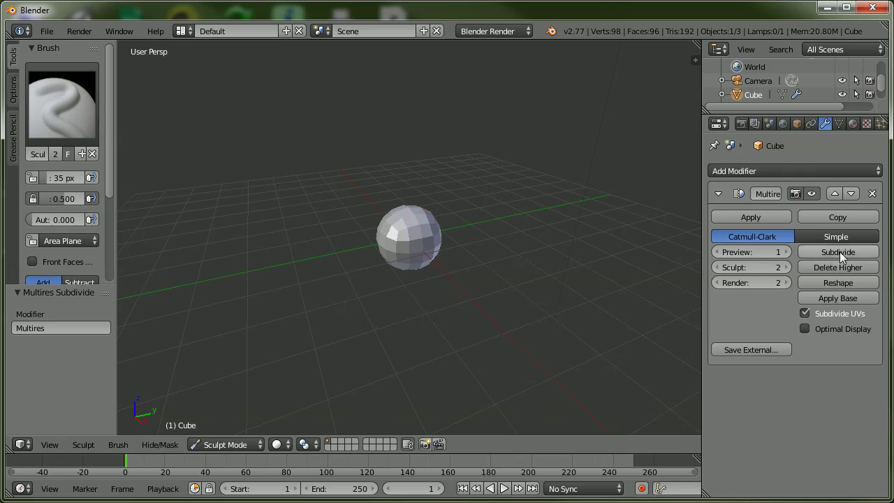
click(840, 252)
click(840, 252)
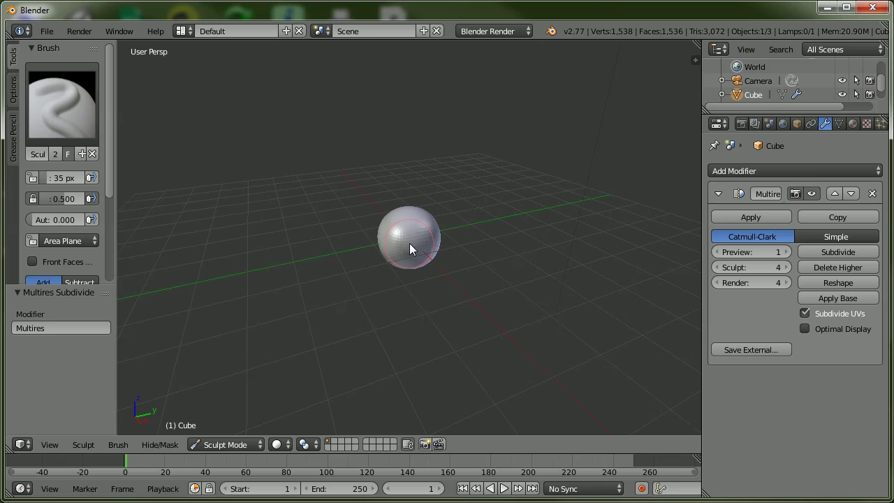
Return to Object Mode and raise the modifier's Preview level to 4.
click(241, 445)
click(226, 429)
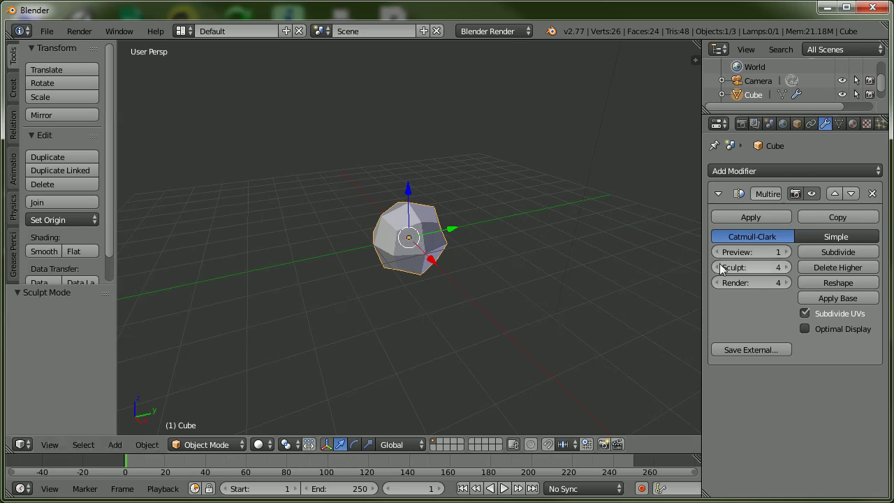
click(787, 252)
click(786, 252)
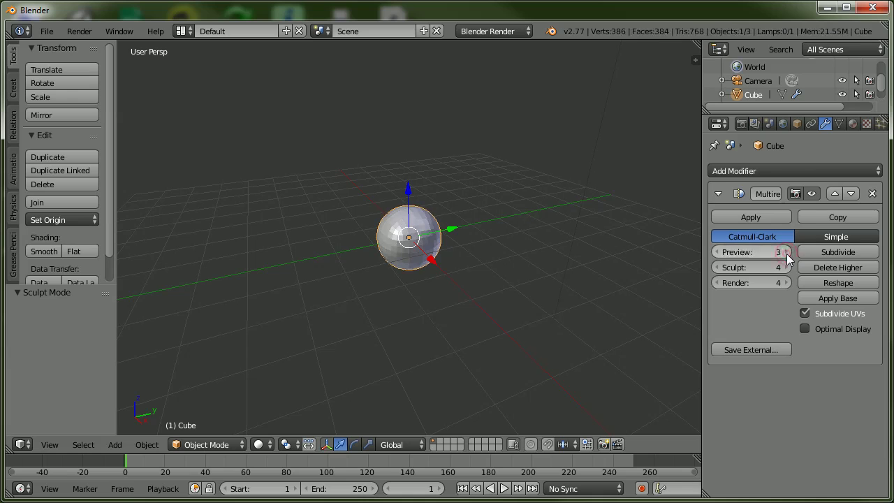
click(787, 252)
middle_drag(322, 290, 475, 275)
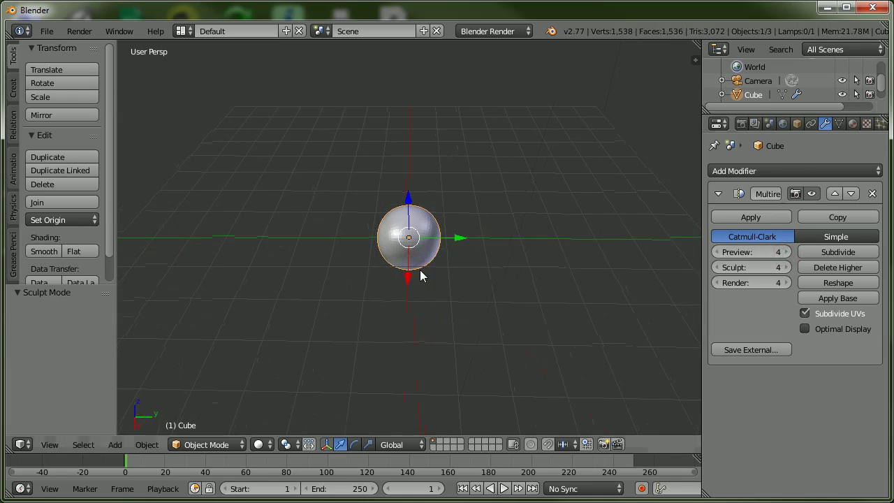
scroll(423, 247, up, 3)
middle_drag(423, 247, 549, 245)
scroll(548, 240, down, 3)
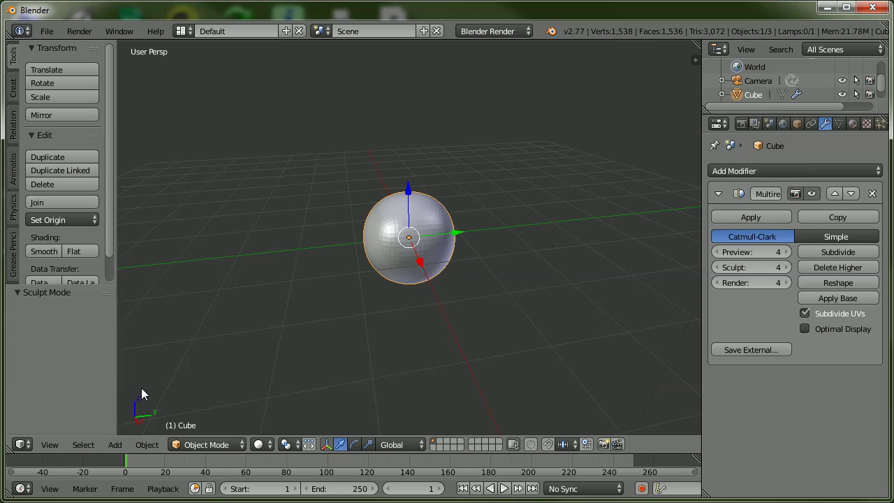
Switch to Sculpt Mode and make a short stroke on the front of the sphere with the Flatten/Contrast brush.
click(202, 444)
click(210, 397)
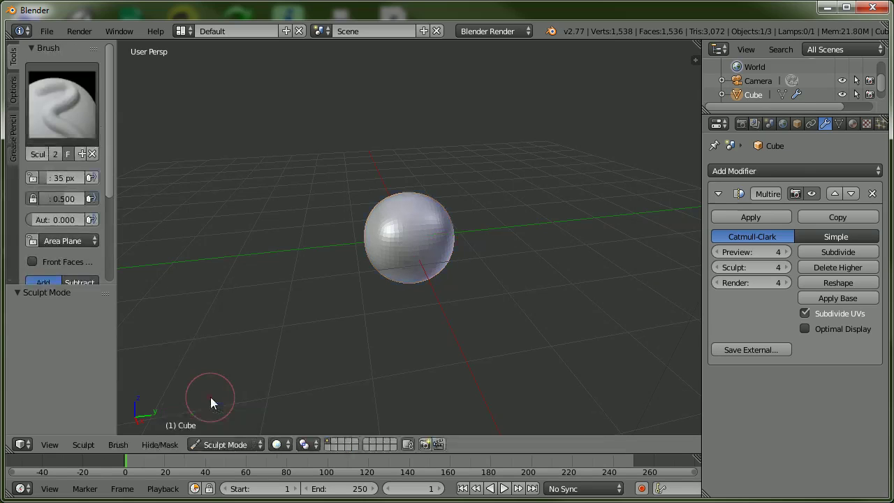
click(70, 111)
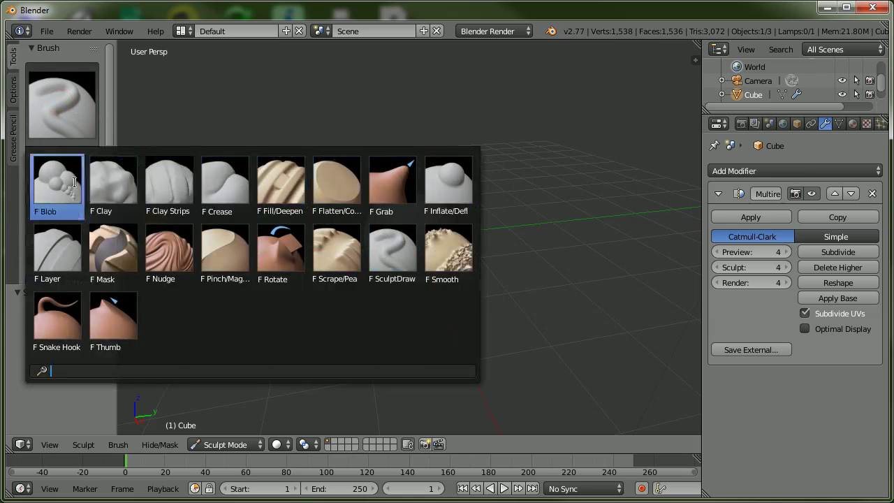
click(337, 184)
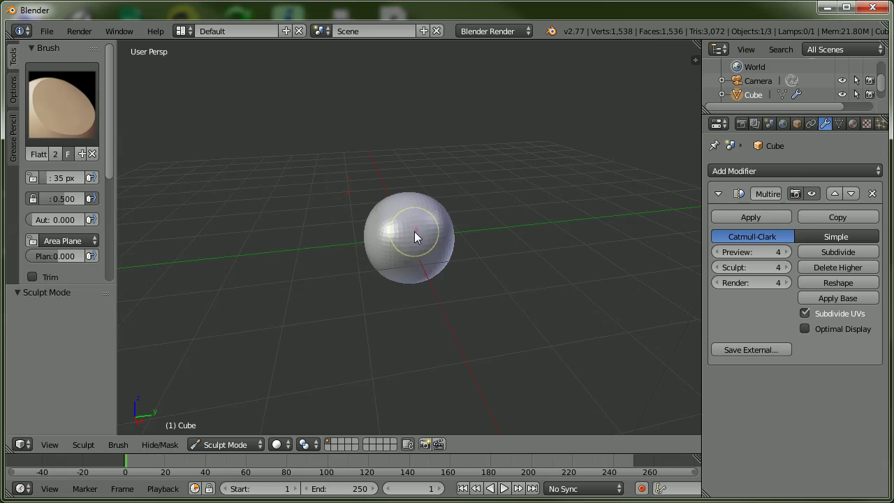
drag(422, 232, 410, 239)
mouse_move(481, 236)
middle_down()
mouse_move(459, 244)
mouse_move(446, 269)
mouse_move(567, 227)
mouse_move(532, 222)
mouse_move(618, 216)
mouse_move(624, 228)
mouse_move(679, 252)
mouse_move(665, 240)
mouse_move(582, 245)
mouse_move(656, 239)
mouse_move(635, 214)
mouse_move(385, 219)
mouse_move(534, 272)
mouse_move(548, 215)
mouse_move(534, 219)
middle_up()
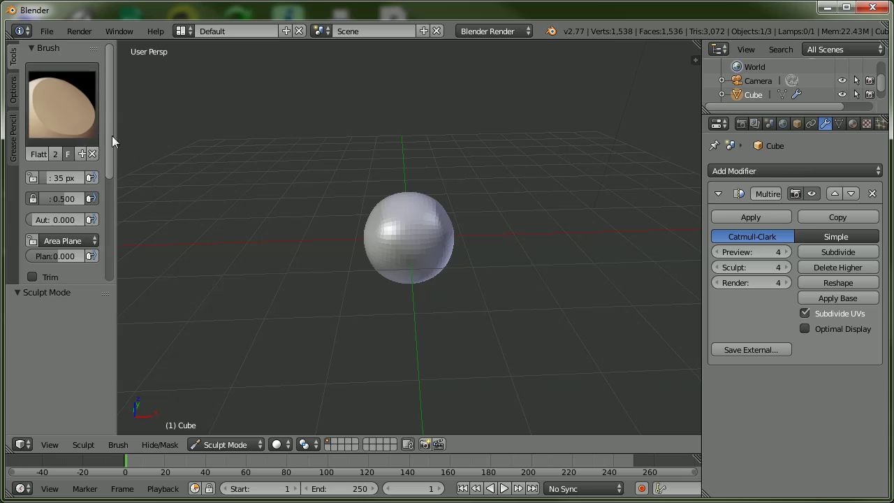
Expand the Symmetry / Lock settings and examine the Mirror and Radial options.
drag(111, 136, 116, 245)
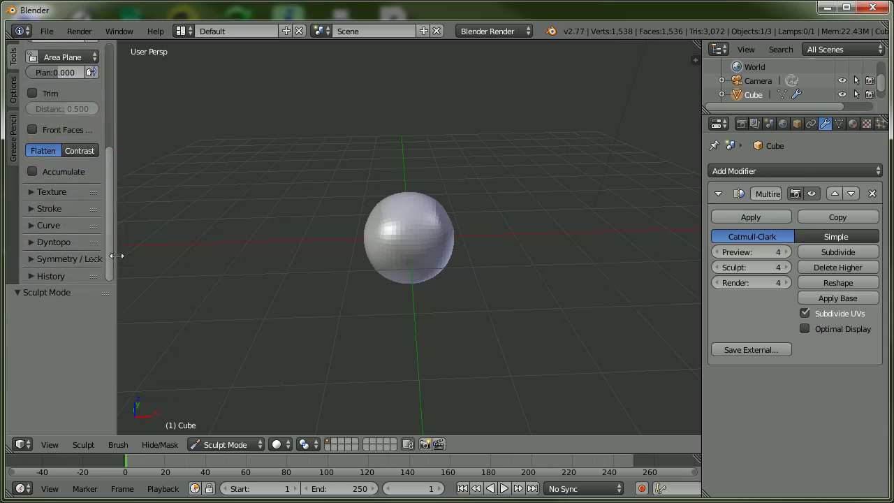
click(36, 258)
scroll(43, 245, down, 4)
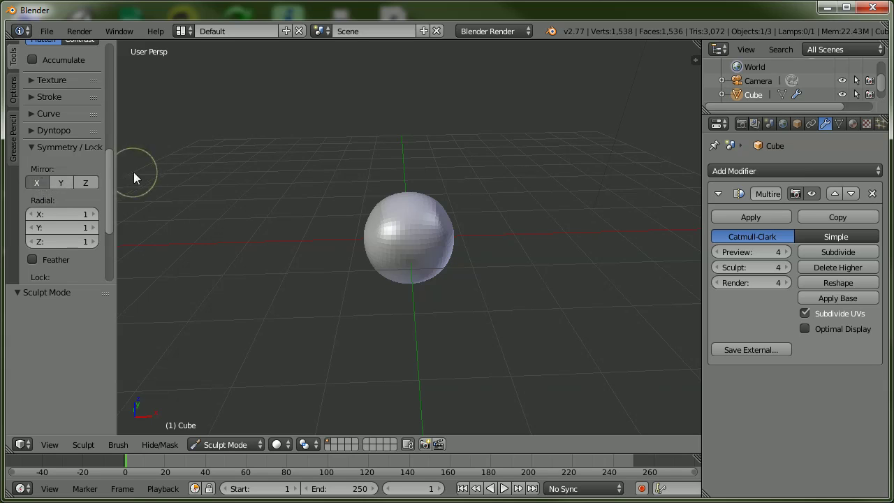
drag(108, 178, 110, 77)
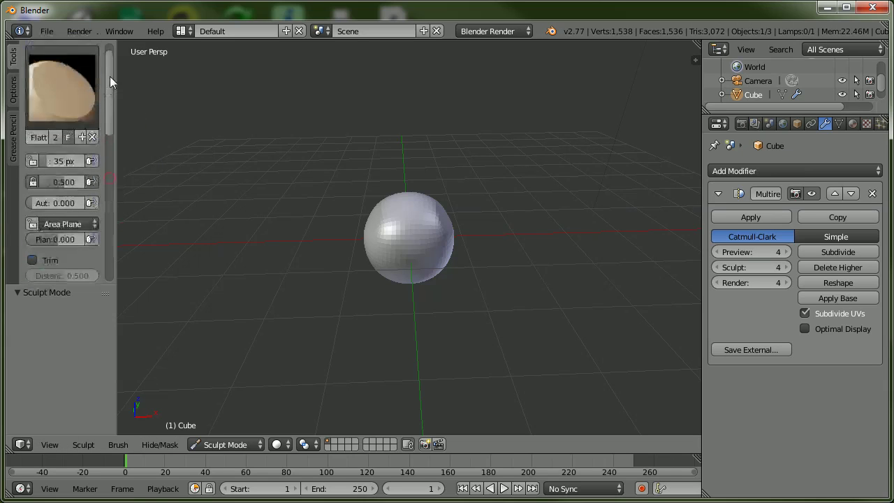
Select the Clay brush and sculpt a first stroke on the sphere's surface.
click(70, 107)
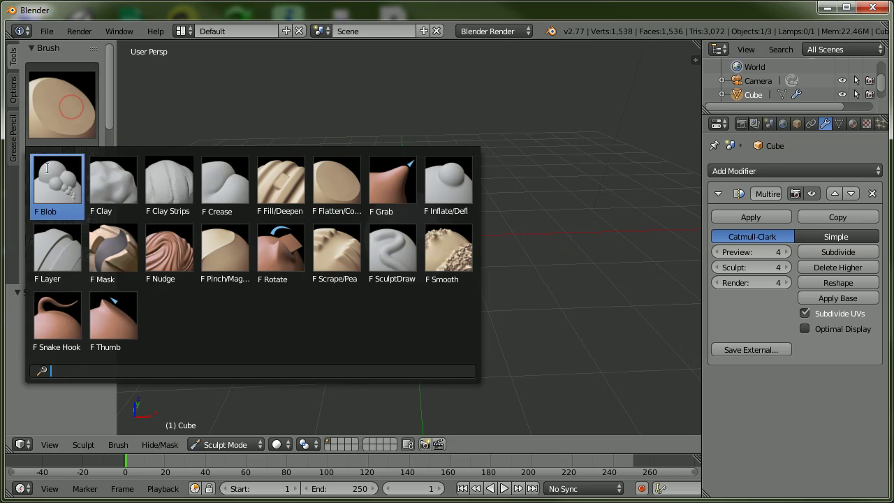
click(128, 185)
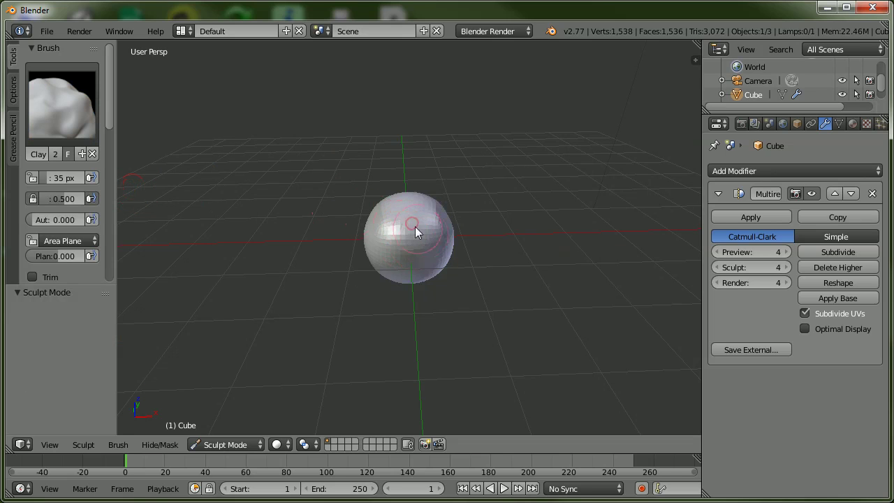
mouse_move(459, 238)
middle_down()
mouse_move(398, 250)
mouse_move(389, 210)
middle_up()
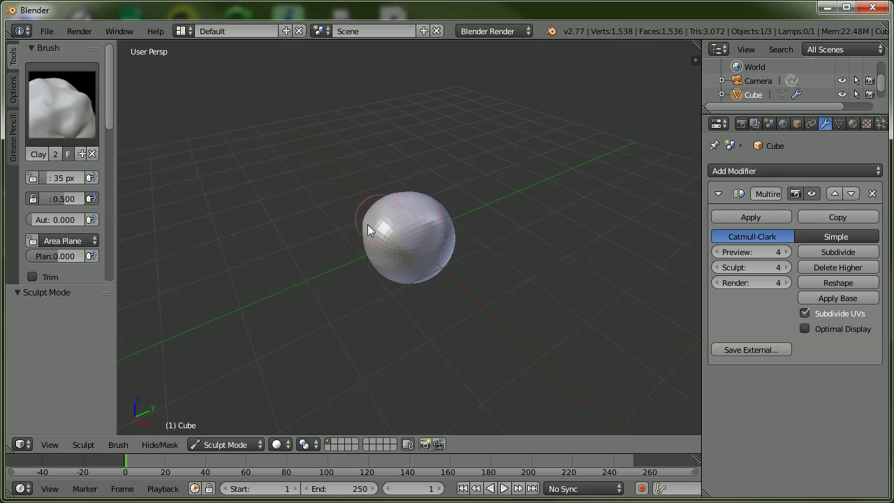
Set the Clay brush strength to 1.000 and build up uneven lumps over the sphere's top and sides.
middle_drag(471, 241, 545, 332)
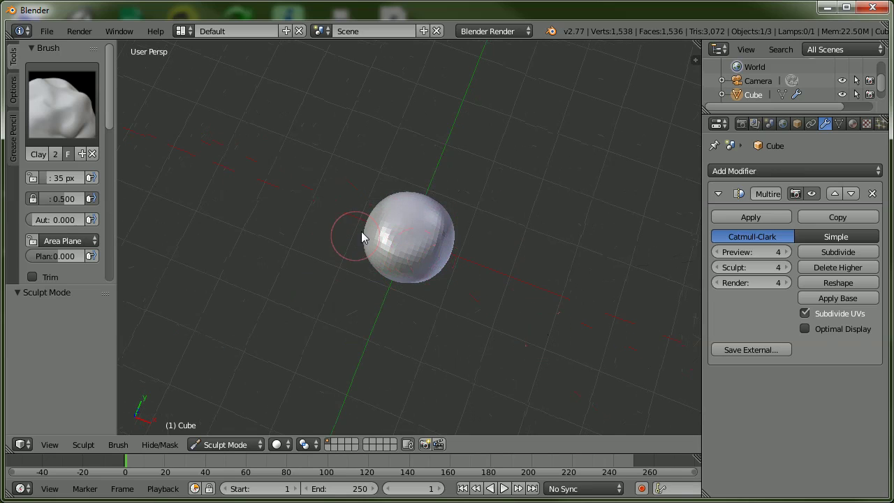
mouse_move(383, 241)
mouse_down()
mouse_move(400, 224)
mouse_move(419, 255)
mouse_up()
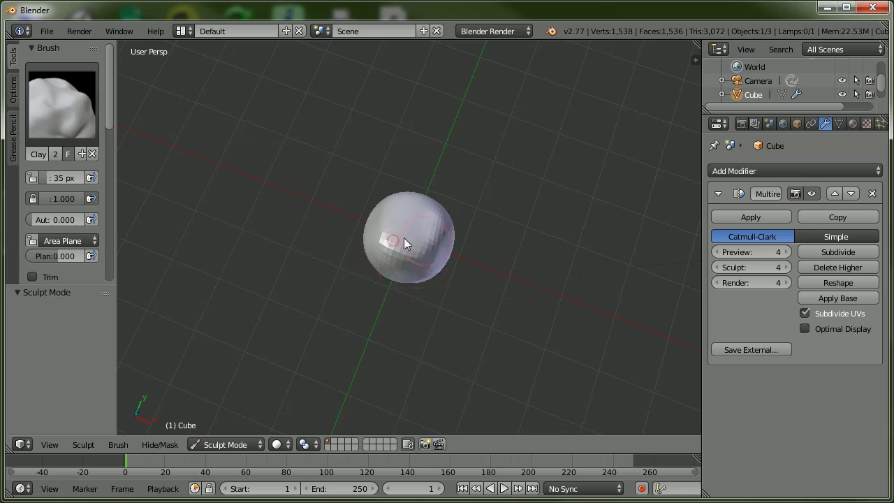
drag(403, 231, 413, 224)
middle_drag(413, 223, 435, 220)
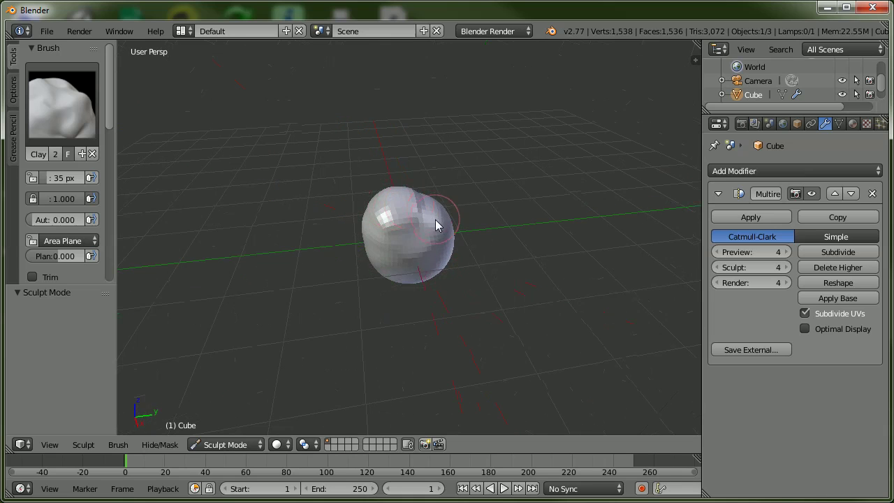
middle_drag(484, 291, 335, 277)
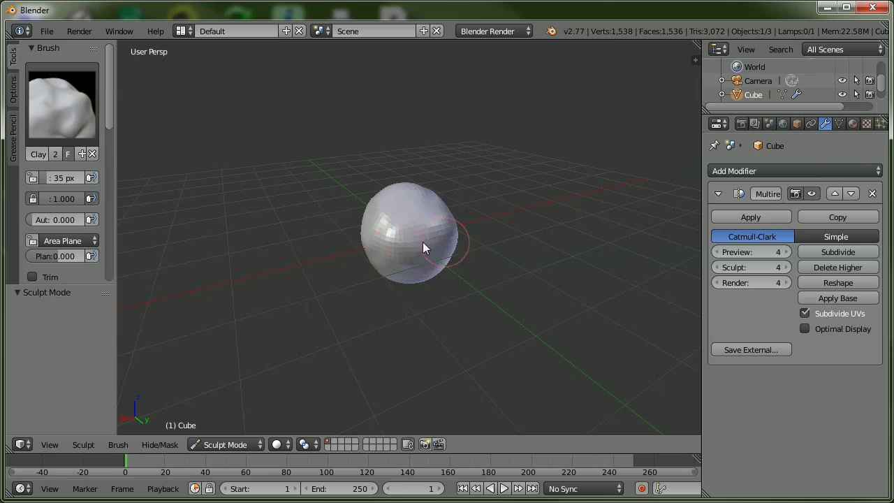
drag(432, 203, 438, 246)
mouse_move(508, 301)
middle_down()
mouse_move(164, 300)
mouse_move(610, 227)
mouse_move(527, 291)
middle_up()
mouse_move(414, 238)
mouse_down()
mouse_move(421, 244)
mouse_move(419, 220)
mouse_up()
mouse_move(400, 252)
mouse_down()
mouse_move(395, 241)
mouse_move(404, 250)
mouse_up()
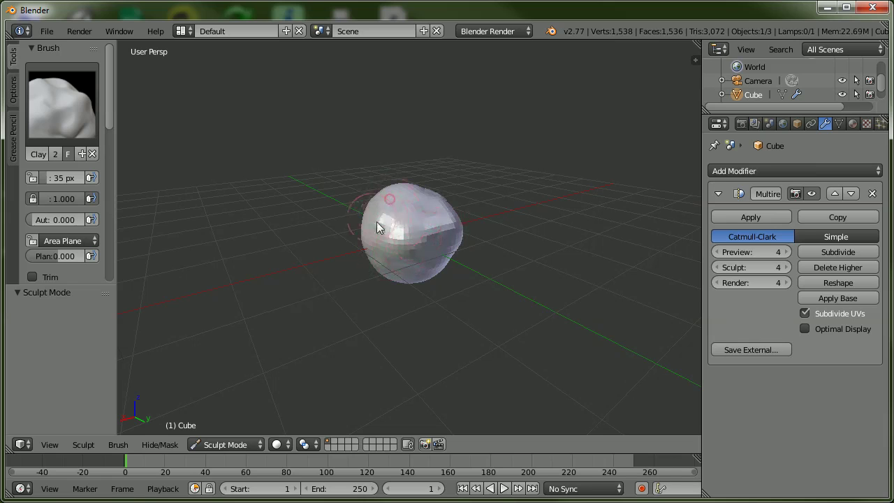
Select the SculptDraw brush and sculpt raised strokes across the front and adjoining side of the rock shape.
click(69, 93)
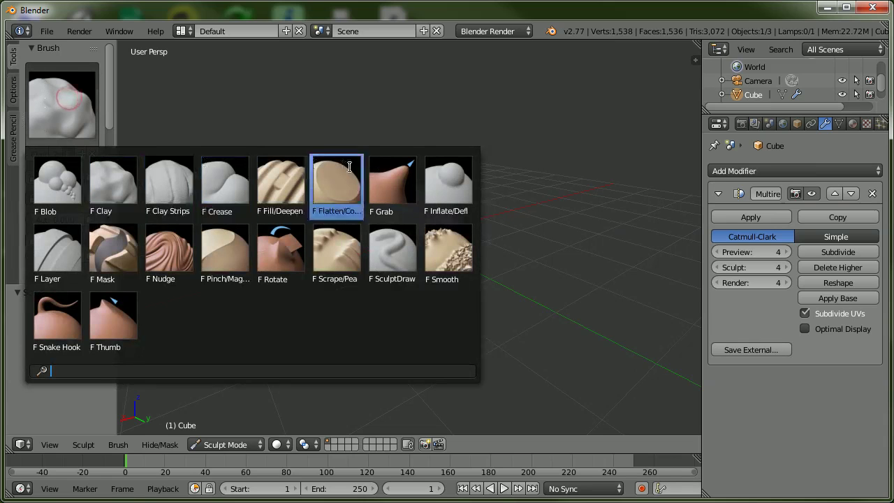
click(393, 253)
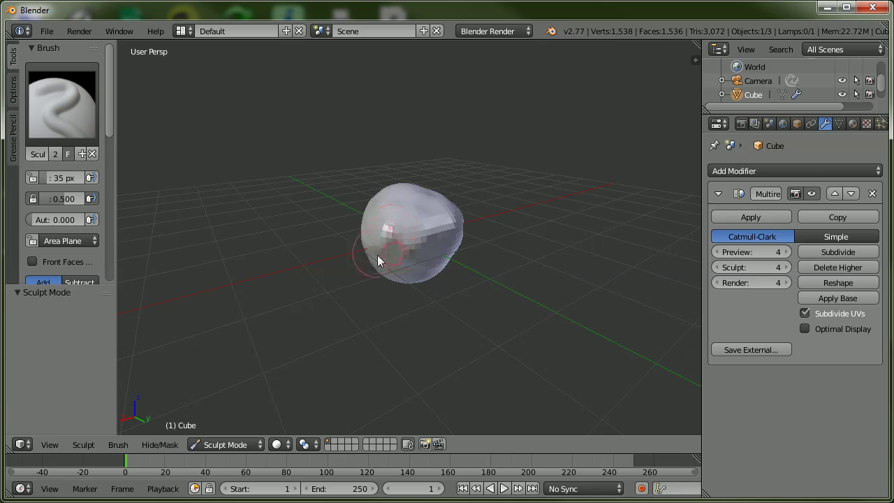
mouse_move(377, 261)
mouse_down()
mouse_move(399, 209)
mouse_move(429, 269)
mouse_move(461, 263)
mouse_up()
mouse_move(536, 262)
middle_down()
mouse_move(389, 266)
mouse_move(386, 196)
middle_up()
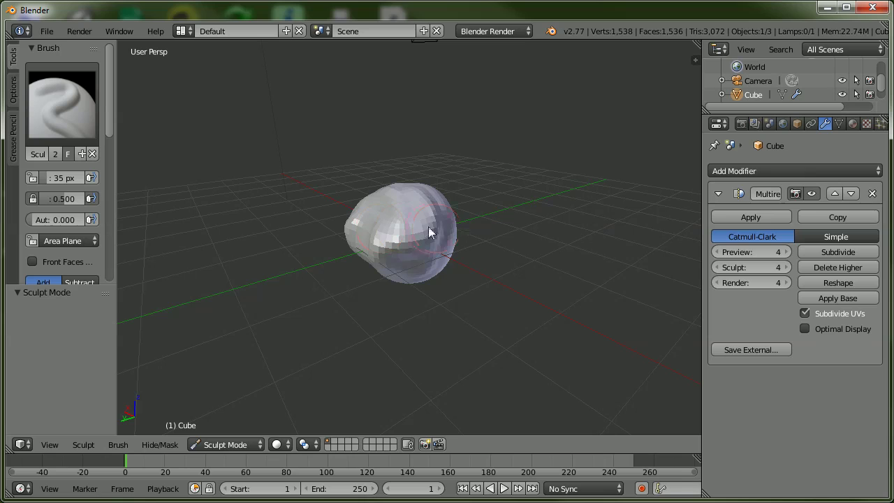
Set the Multiresolution modifier's Preview level to 2 and switch to Object Mode.
click(718, 253)
click(717, 253)
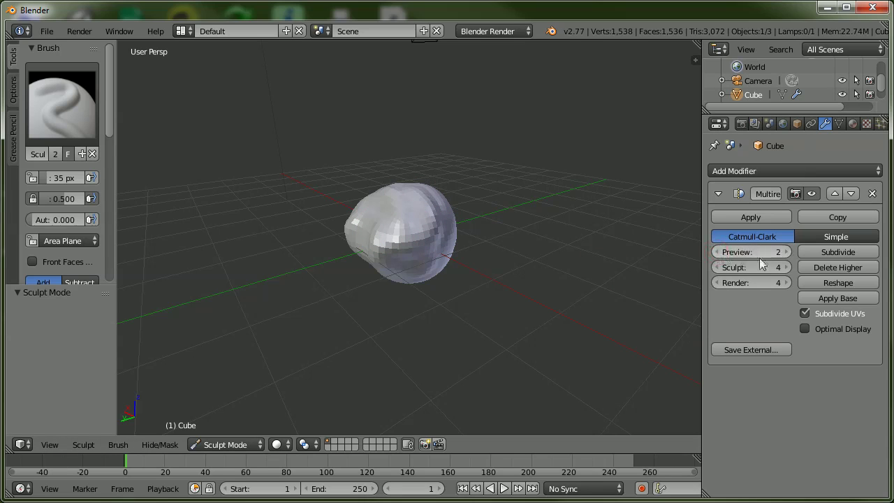
click(218, 445)
click(230, 427)
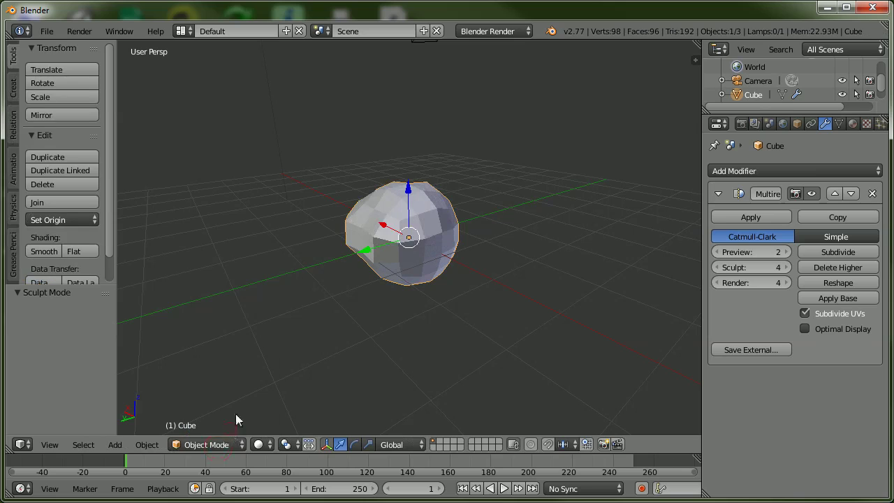
Compare the mesh detail at Multiresolution Preview levels 1 to 4, leaving the Preview level at 4.
click(787, 252)
click(786, 252)
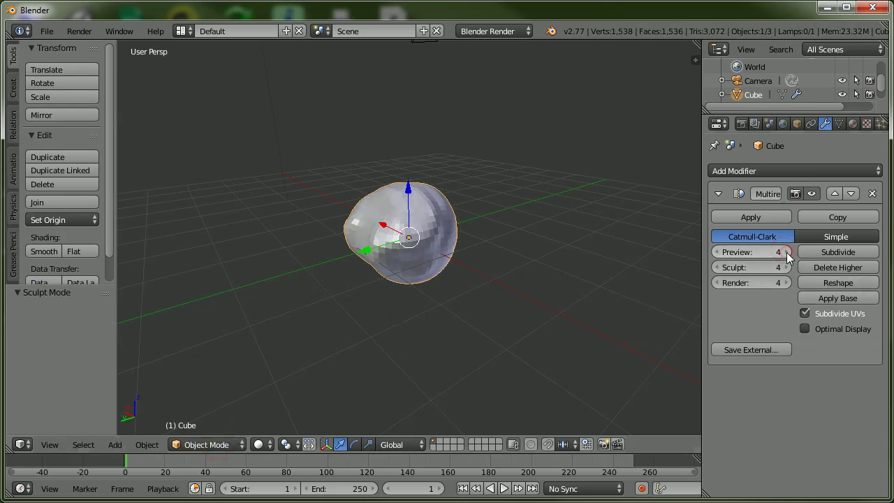
click(717, 253)
click(717, 253)
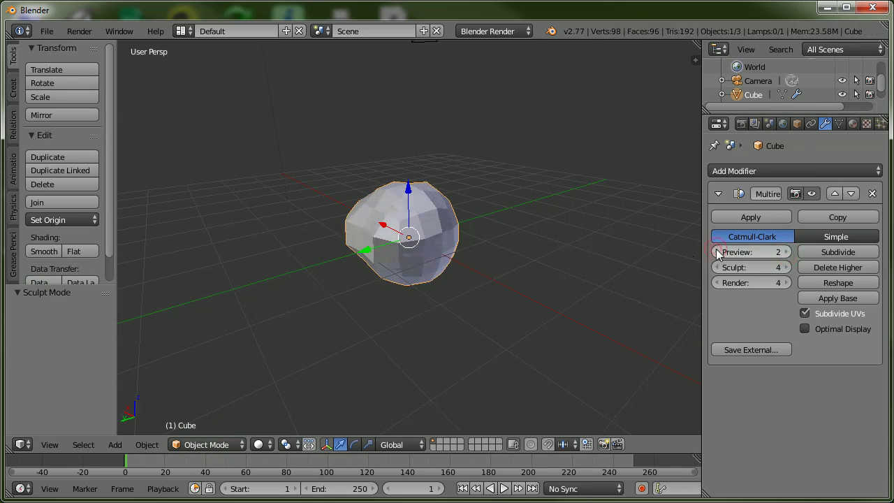
click(717, 253)
click(787, 253)
click(788, 252)
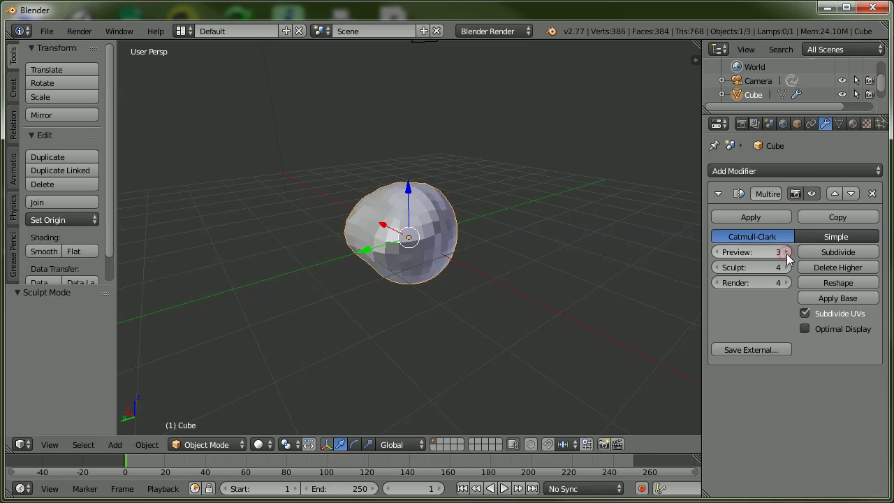
click(788, 253)
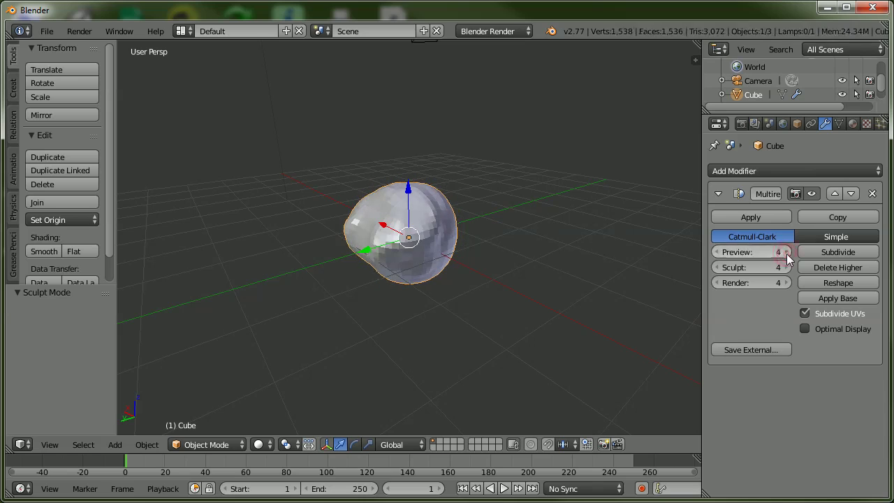
Subdivide the Multiresolution mesh to level 5 and, in Sculpt Mode, build up more bumps on its sides and top with SculptDraw.
click(855, 251)
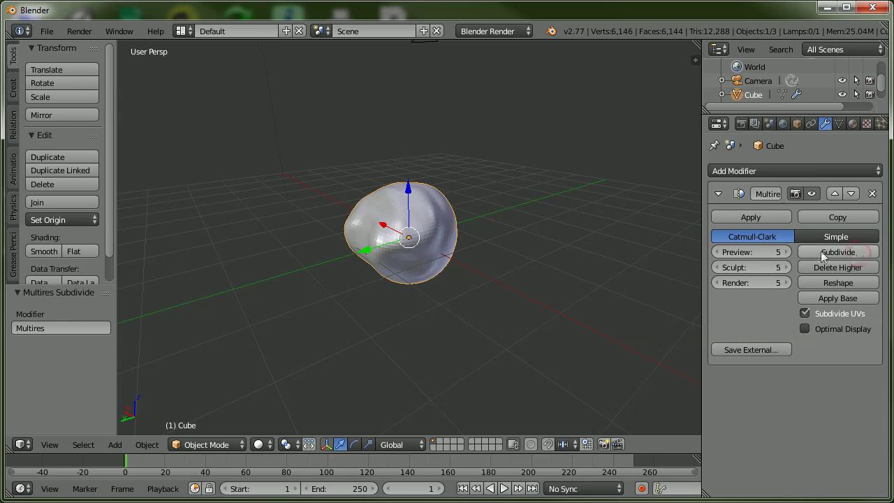
click(222, 444)
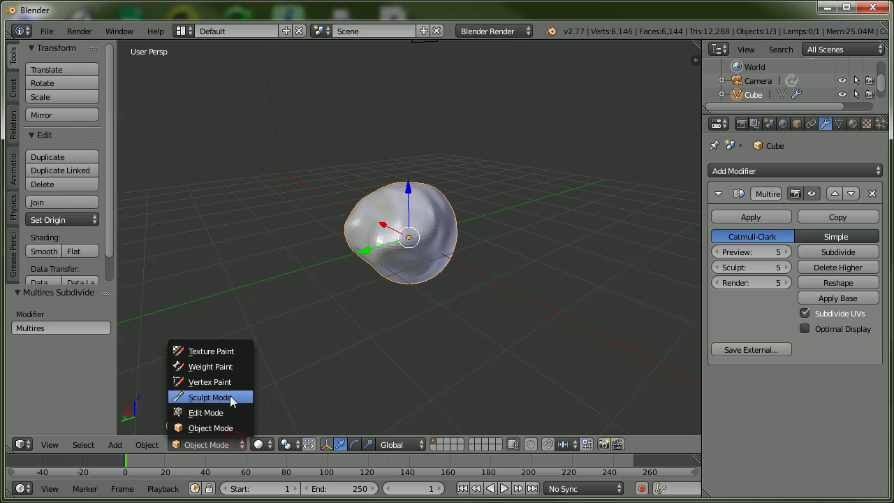
click(210, 396)
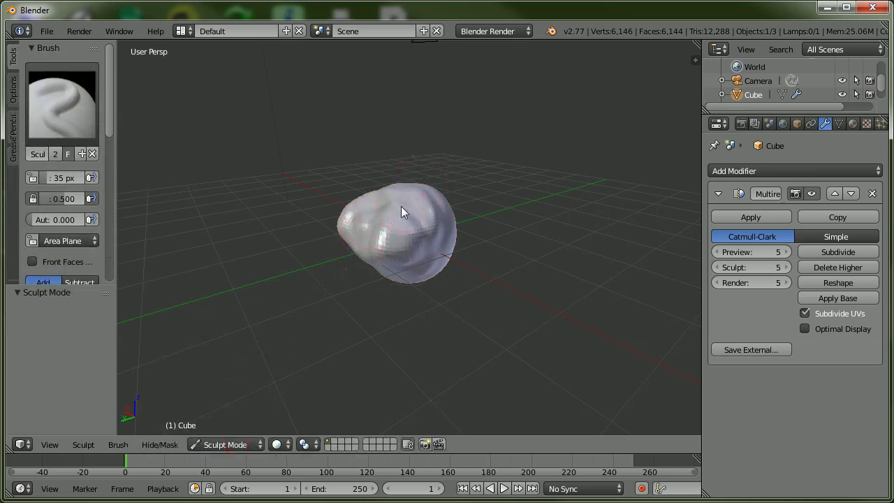
mouse_move(401, 206)
mouse_down()
mouse_move(418, 188)
mouse_move(413, 183)
mouse_up()
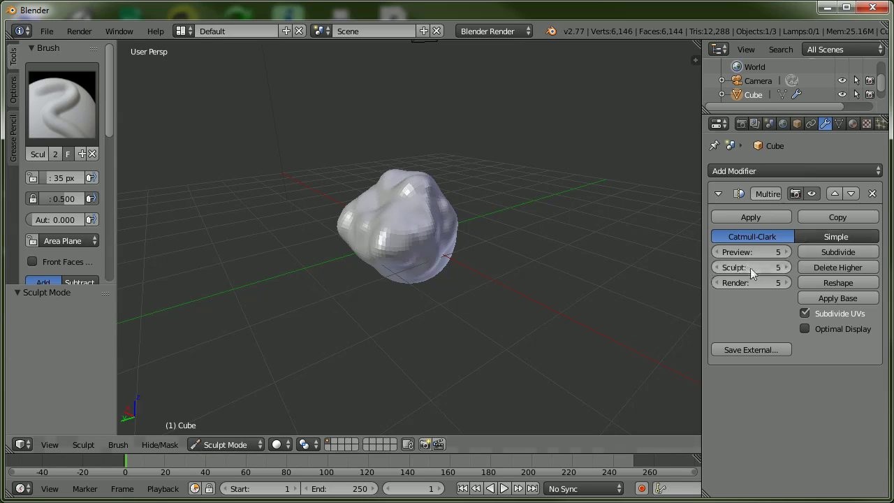
Compare the mesh at Multiresolution Sculpt levels 3 and 5, leaving the level at 5, and return to Object Mode.
click(719, 268)
click(719, 268)
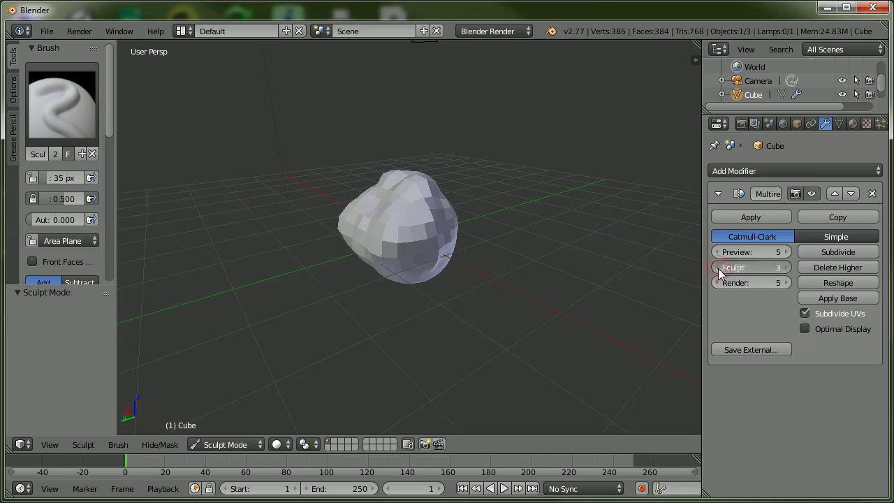
click(788, 267)
click(788, 268)
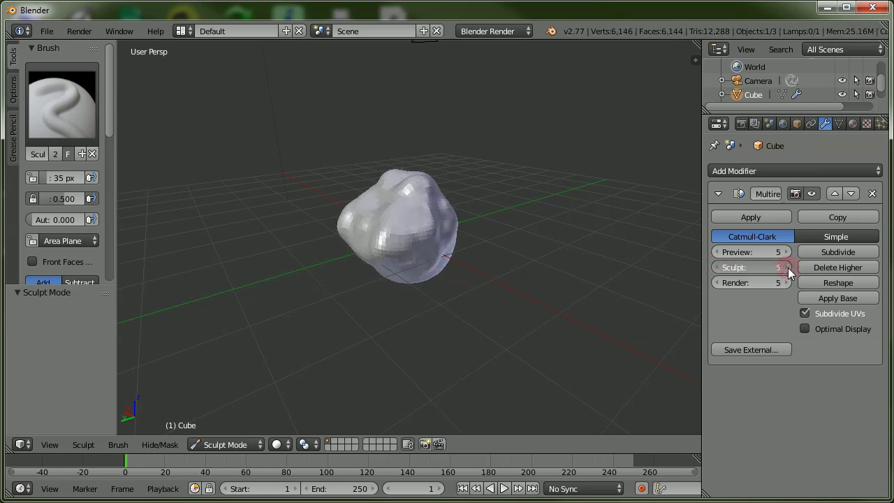
click(223, 444)
click(231, 426)
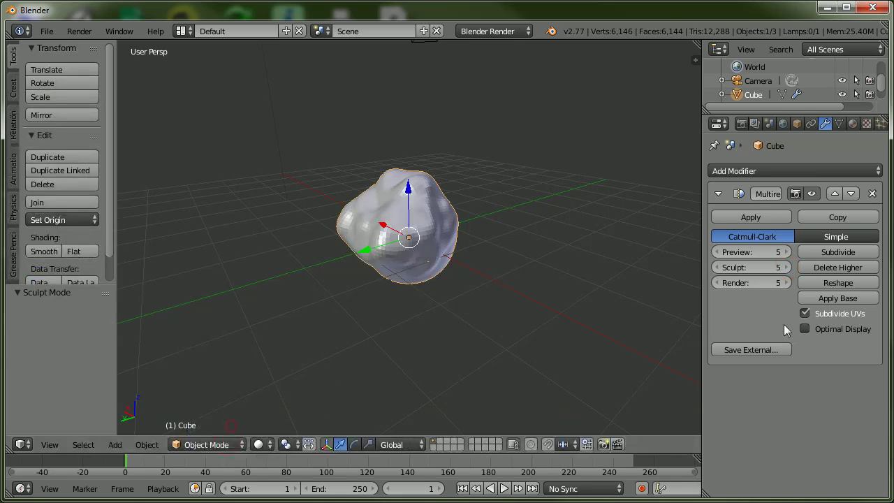